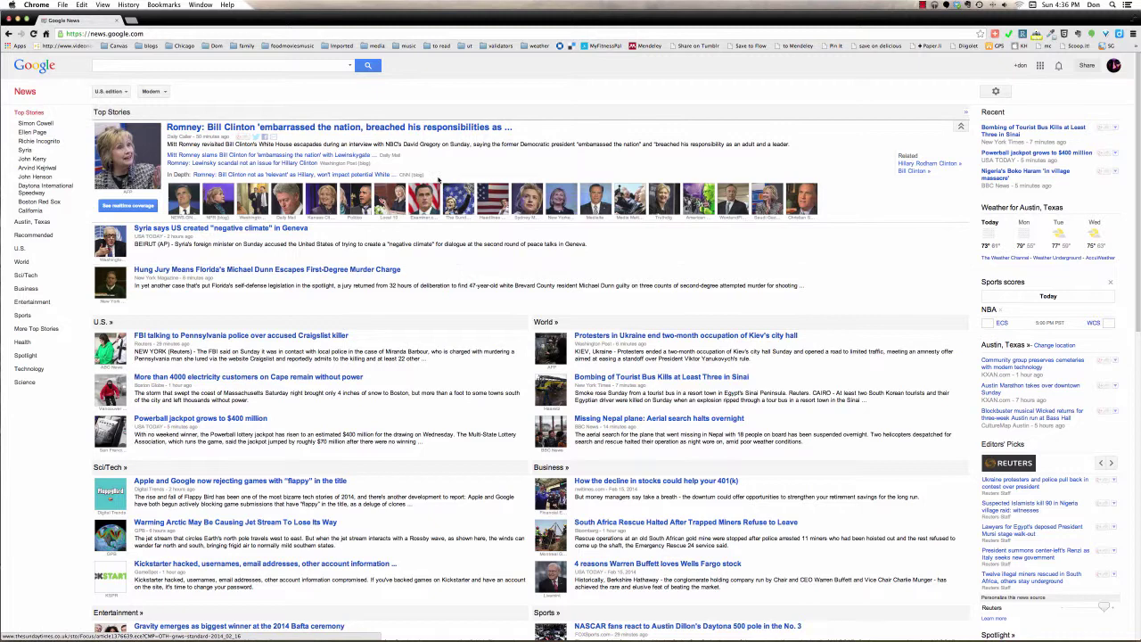
Go to sites.google.com in Chrome to bring up the Google Sites list.
left_click(175, 32)
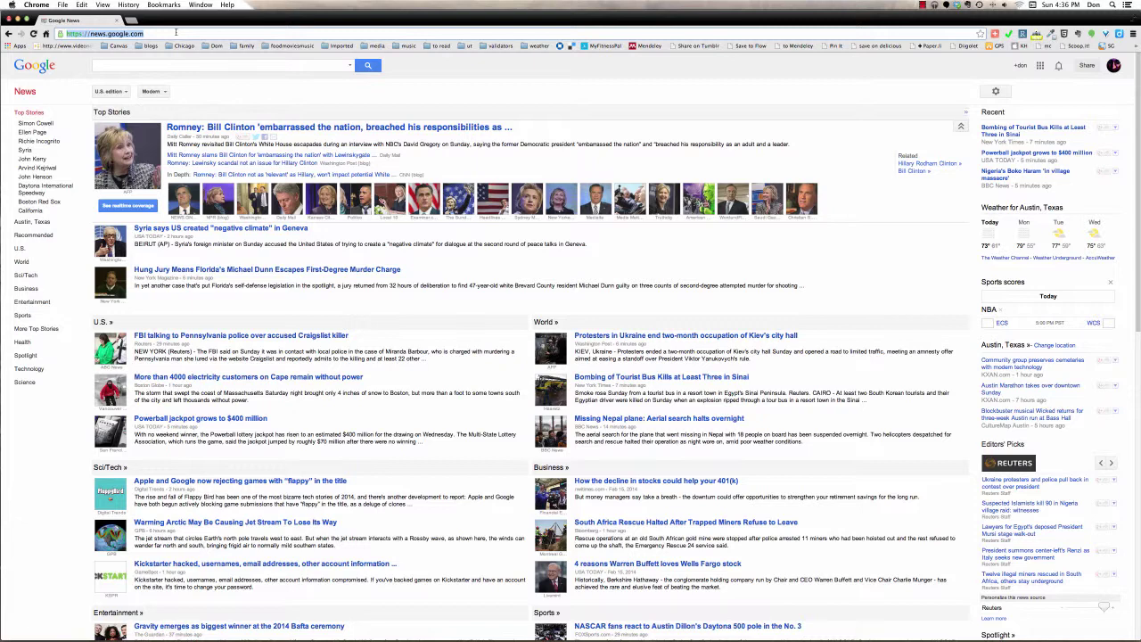
type("sites.google.com")
key("Return")
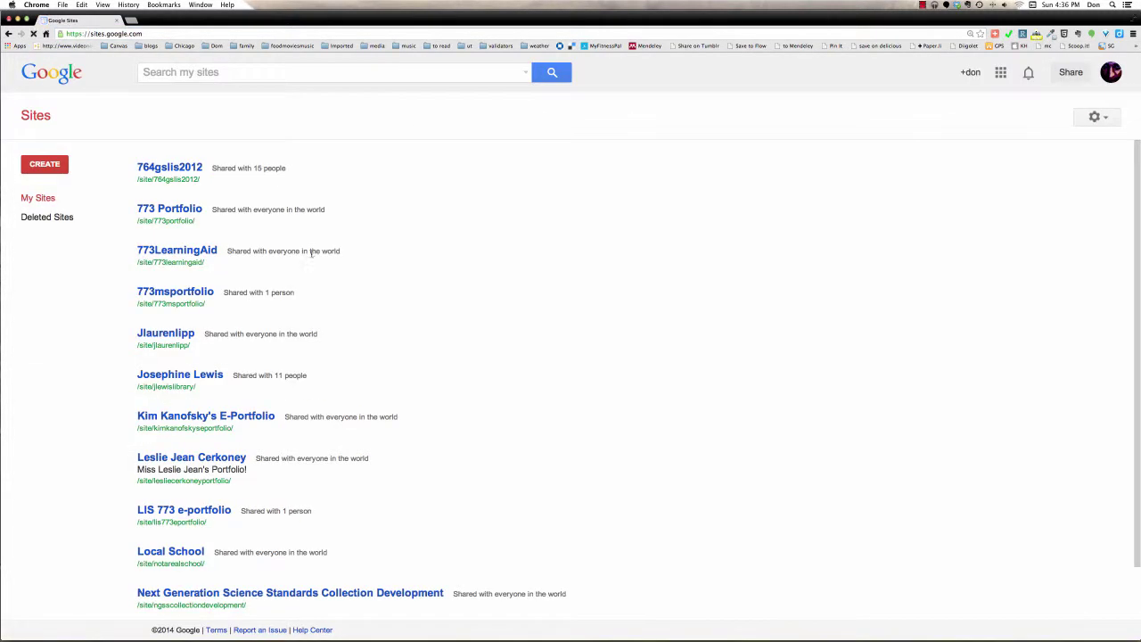
Start a new site using the Virtual Learning Commons Template found by searching the gallery.
left_click(45, 164)
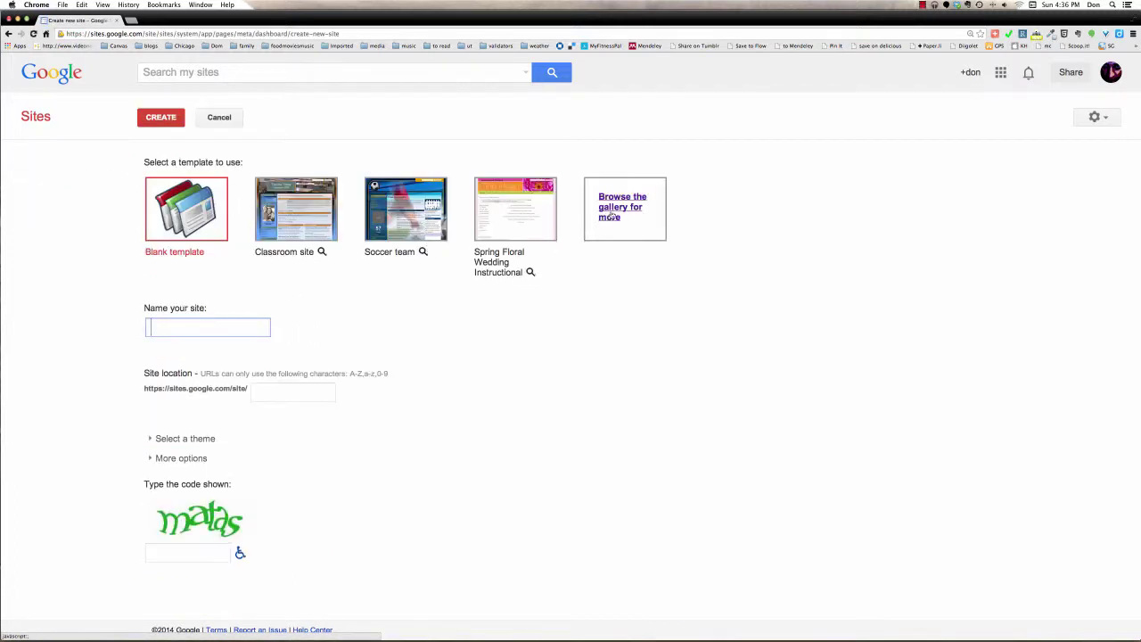
left_click(612, 215)
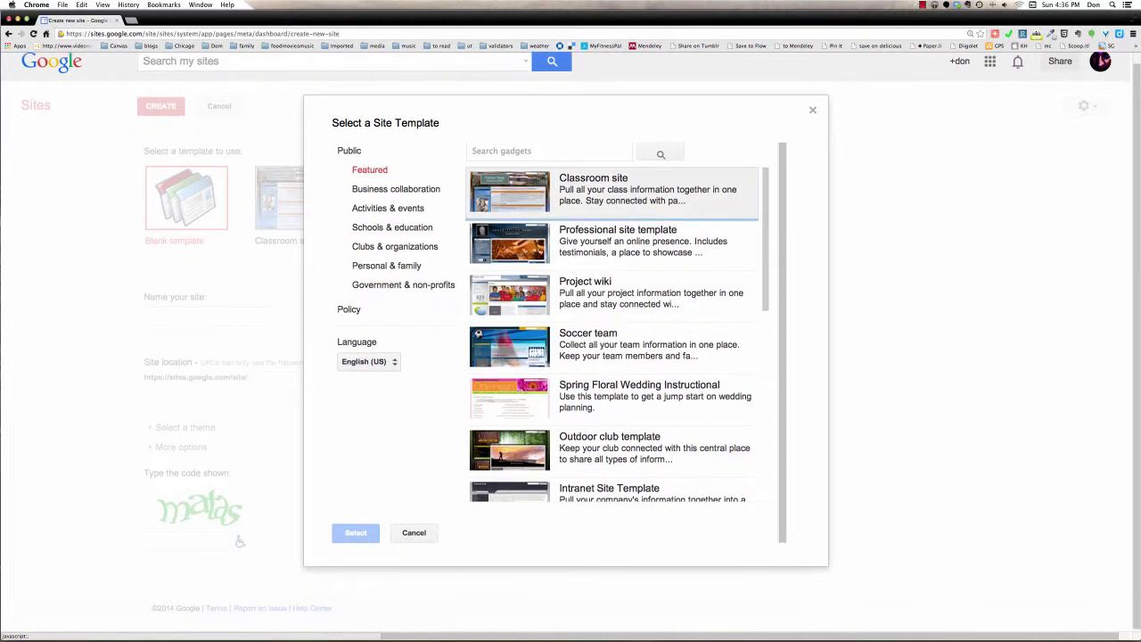
left_click(545, 149)
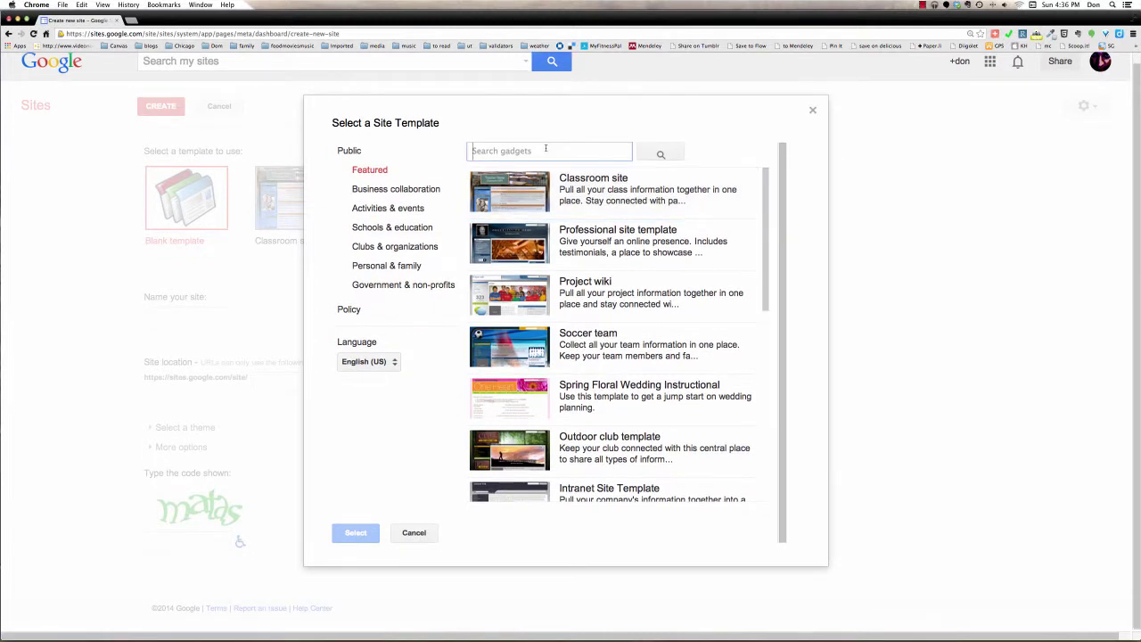
type("virtual learning commons")
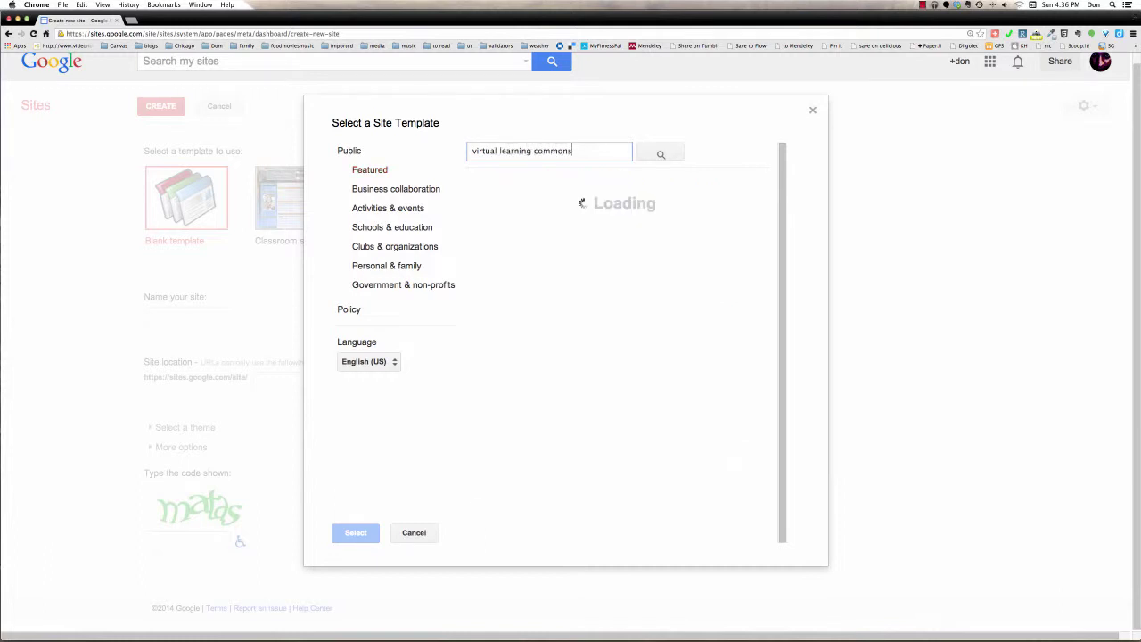
left_click(567, 180)
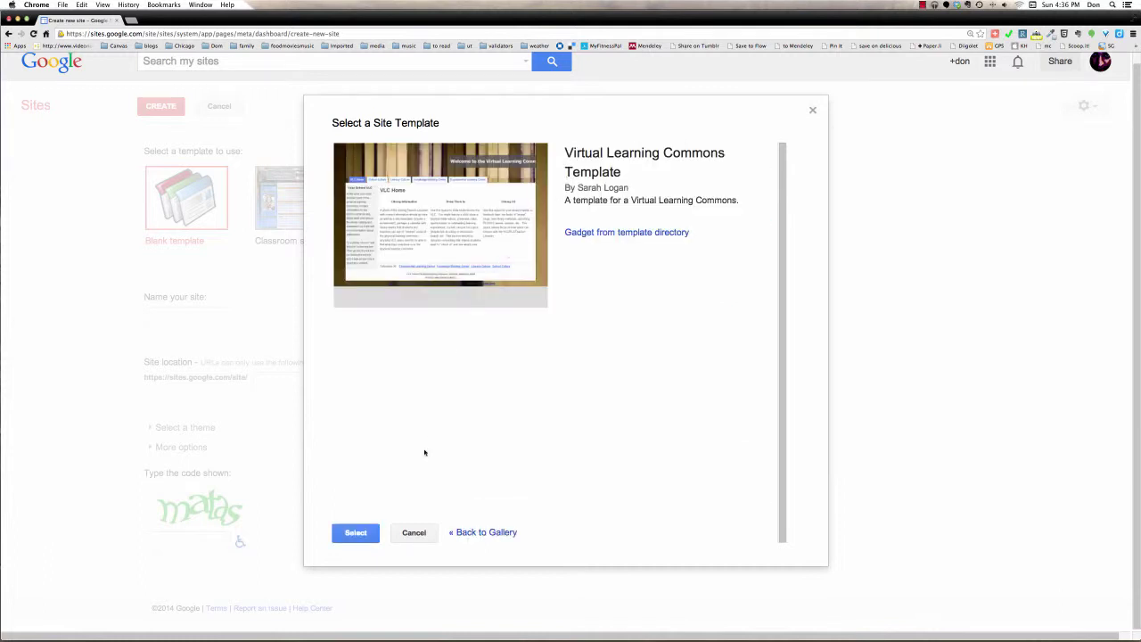
left_click(356, 532)
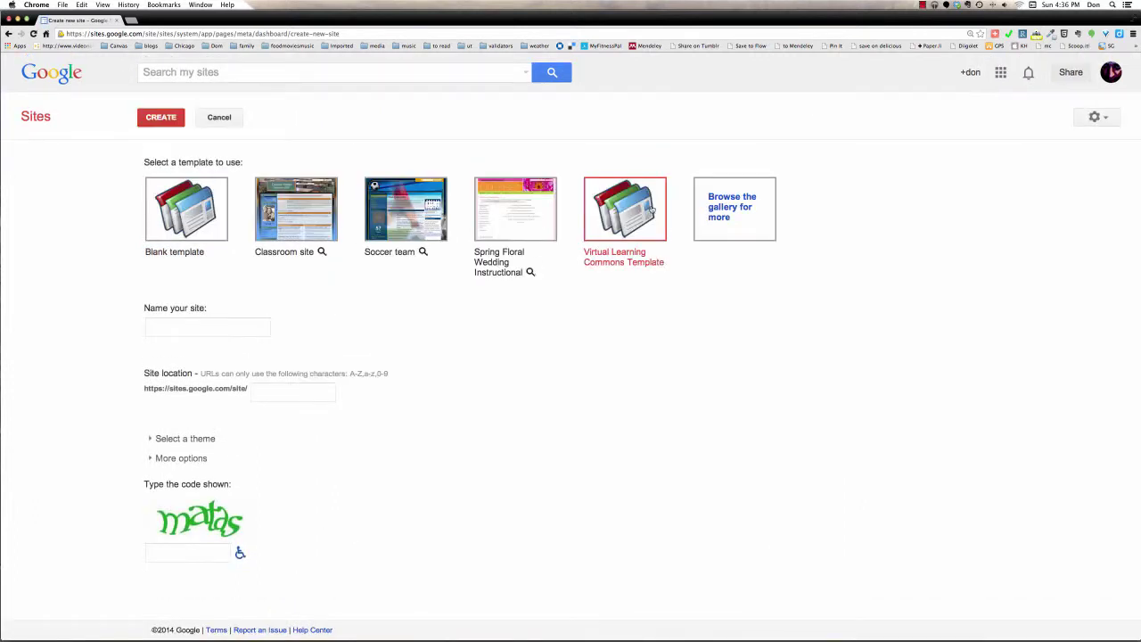
Name the site 'Infodon's Sandbox VLC', enter the verification code, and create it.
left_click(179, 327)
type("Infodon's Sa")
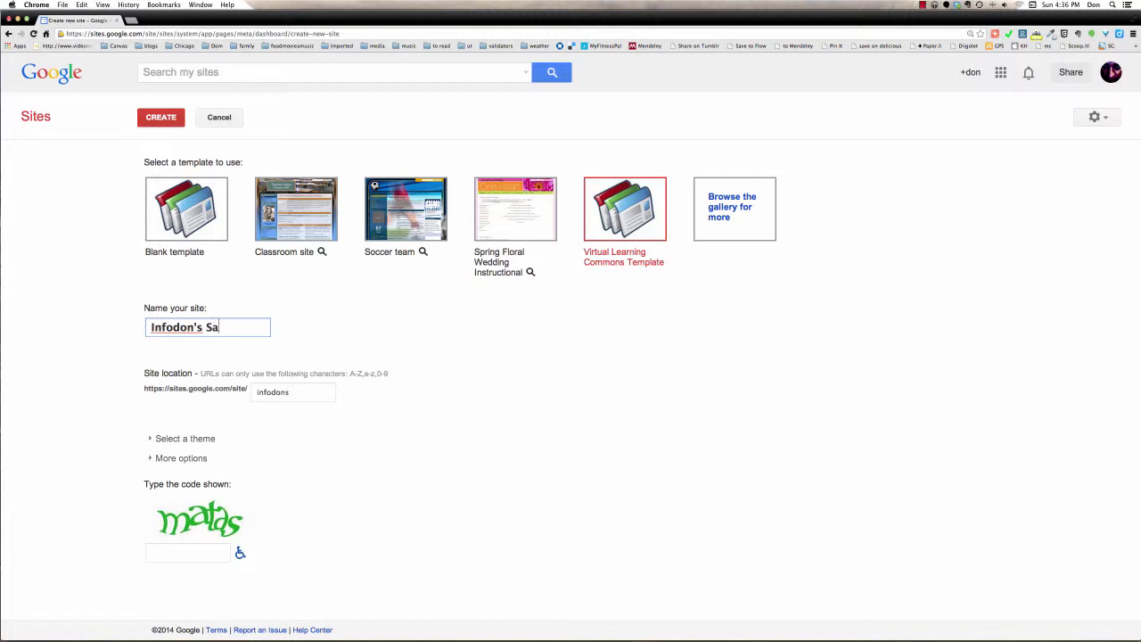
type("ndbox VLC")
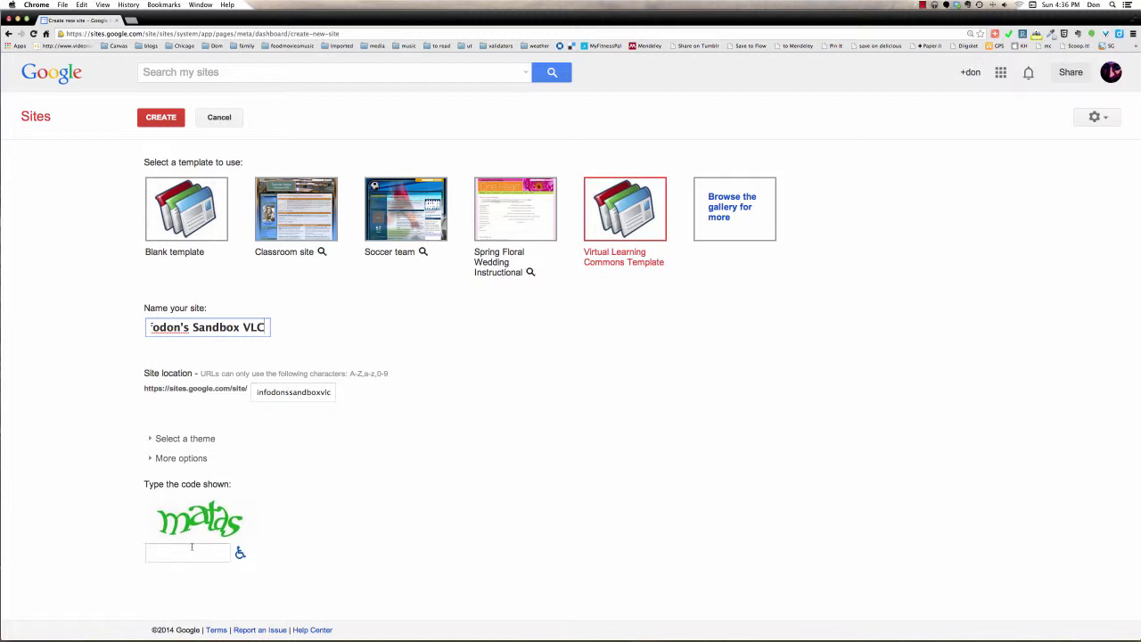
left_click(192, 548)
type("matas")
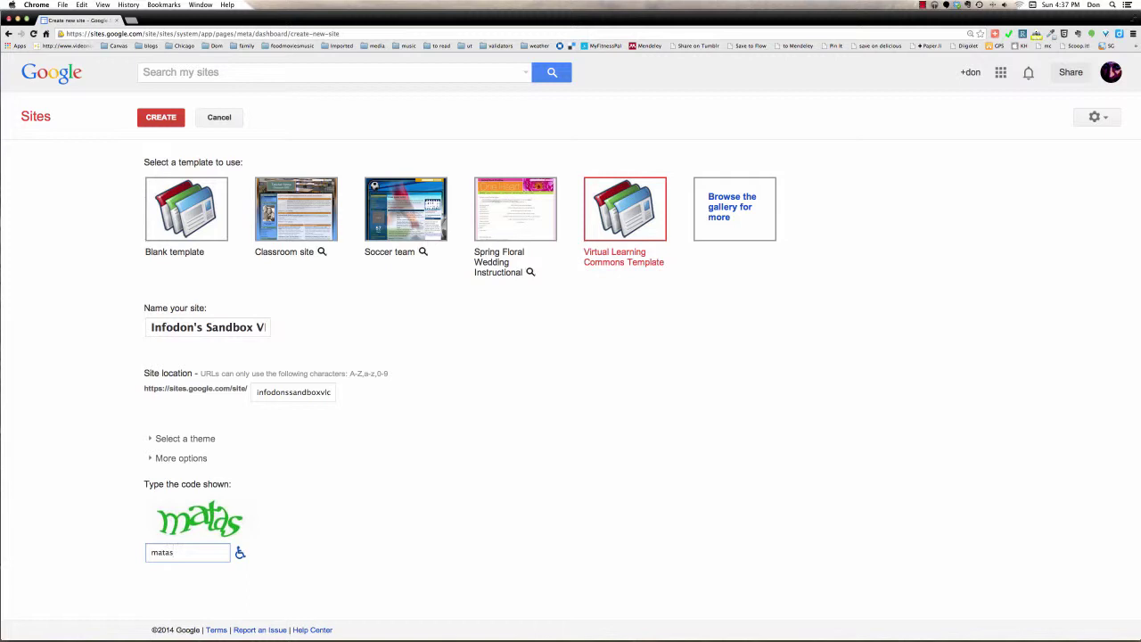
key("Return")
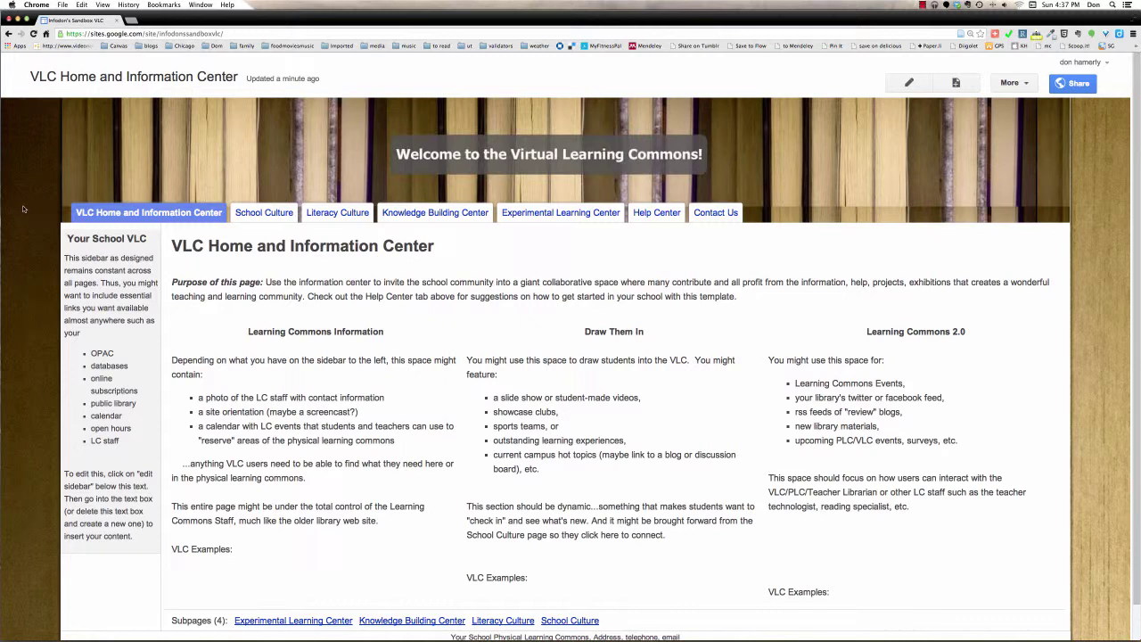
Open Edit site layout from the More menu, toggling the header off and back on.
left_click(1017, 83)
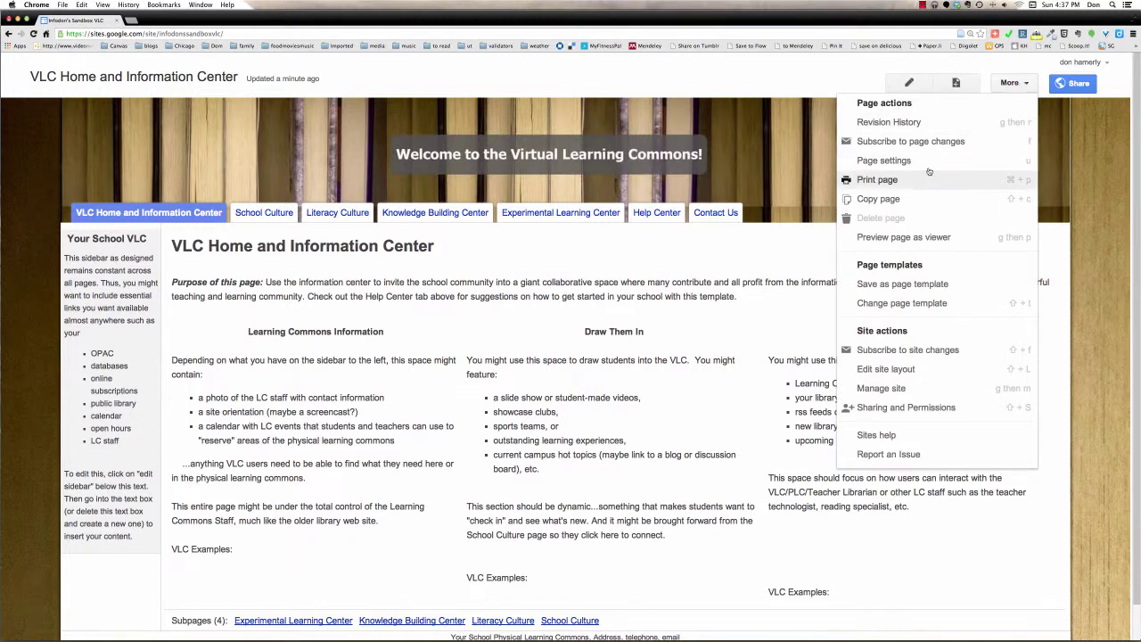
left_click(884, 369)
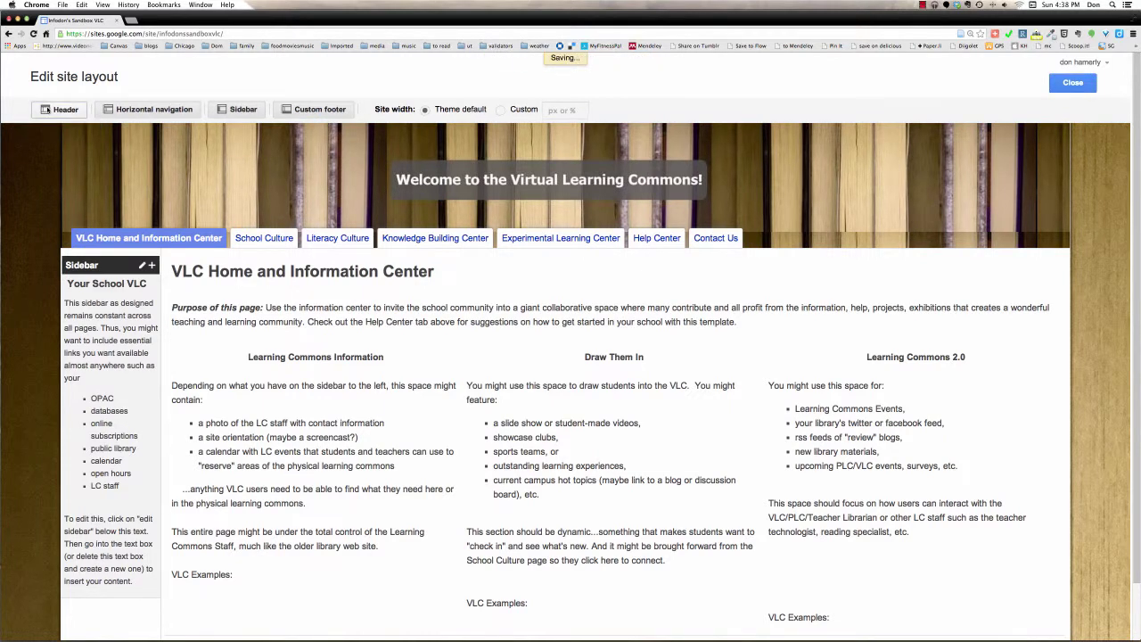
left_click(53, 108)
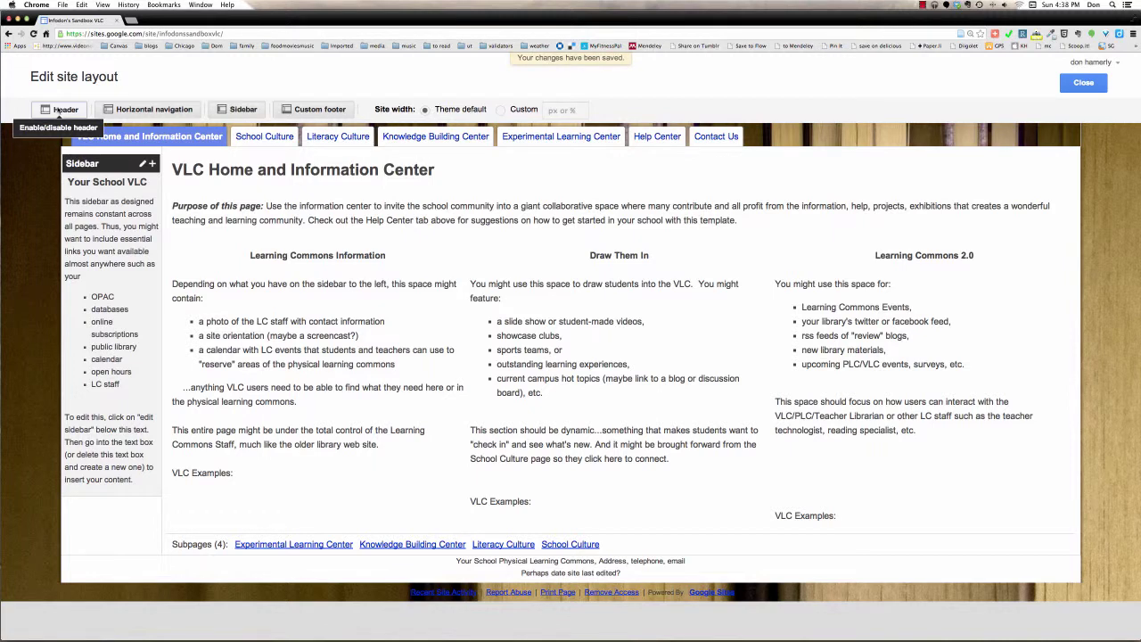
left_click(57, 108)
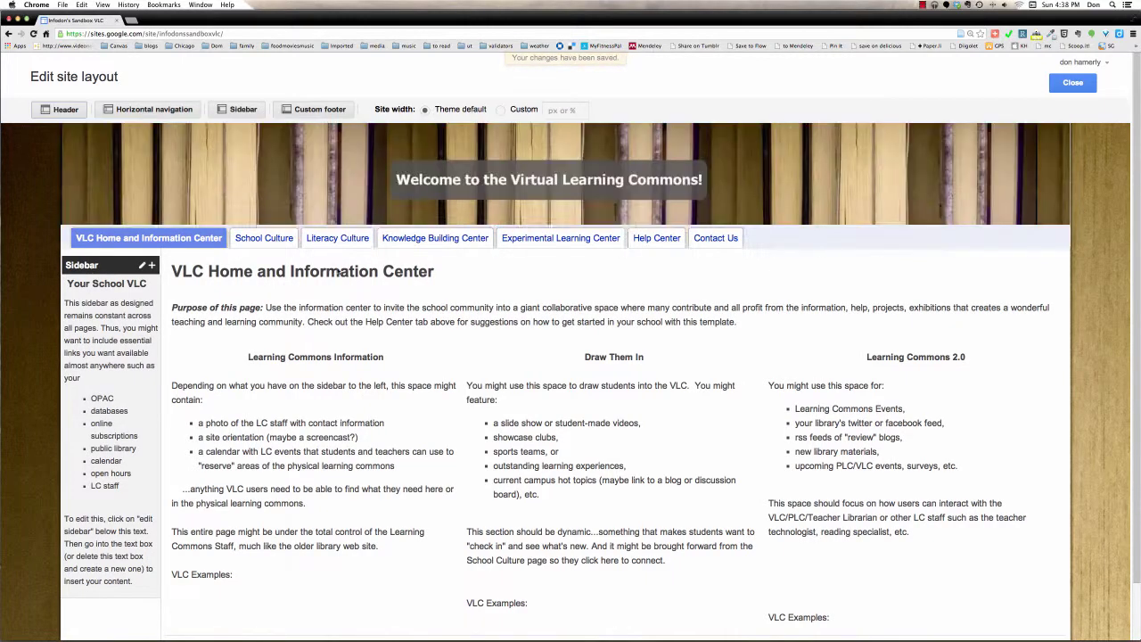
scroll(375, 379, "down", 3)
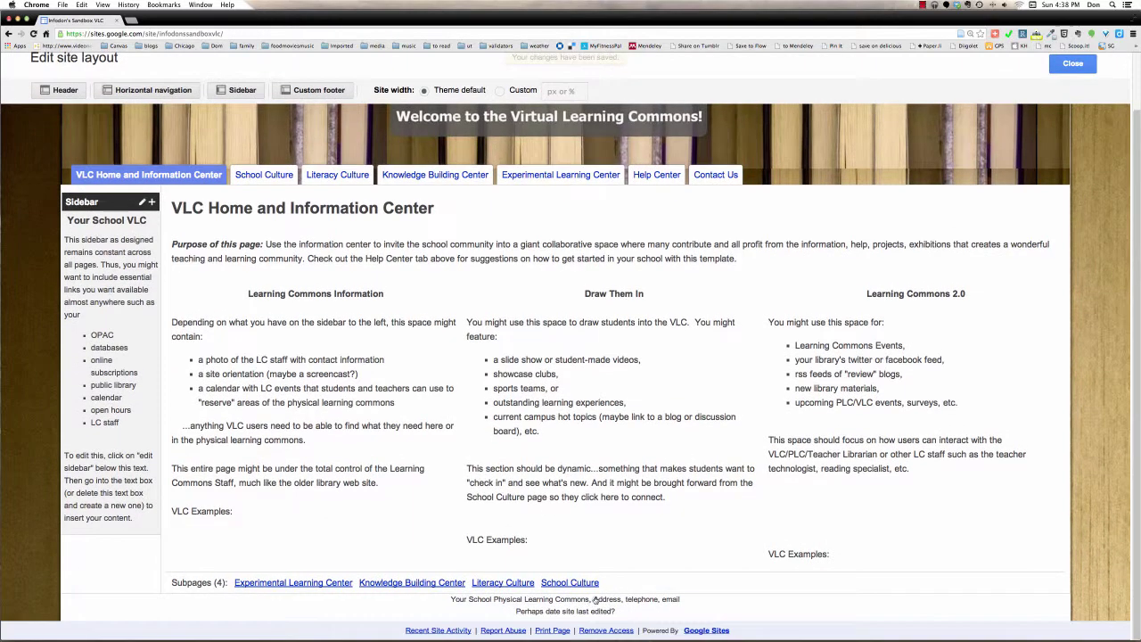
scroll(397, 272, "up", 3)
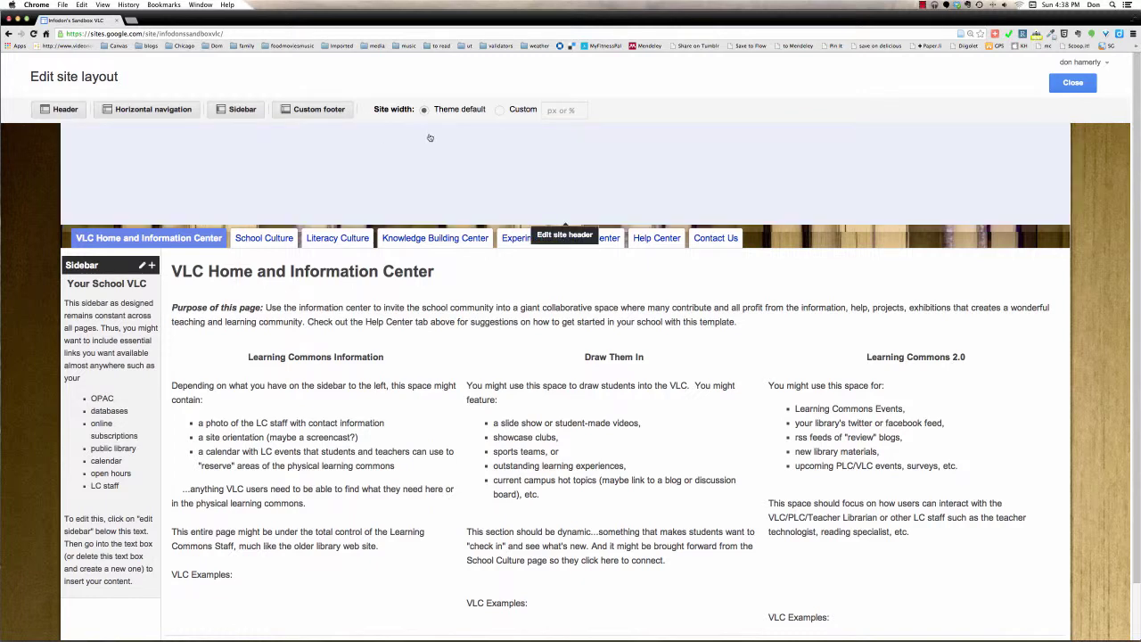
Choose a custom site width, trying 80%, 100% and 1200px before settling on 90%.
left_click(499, 109)
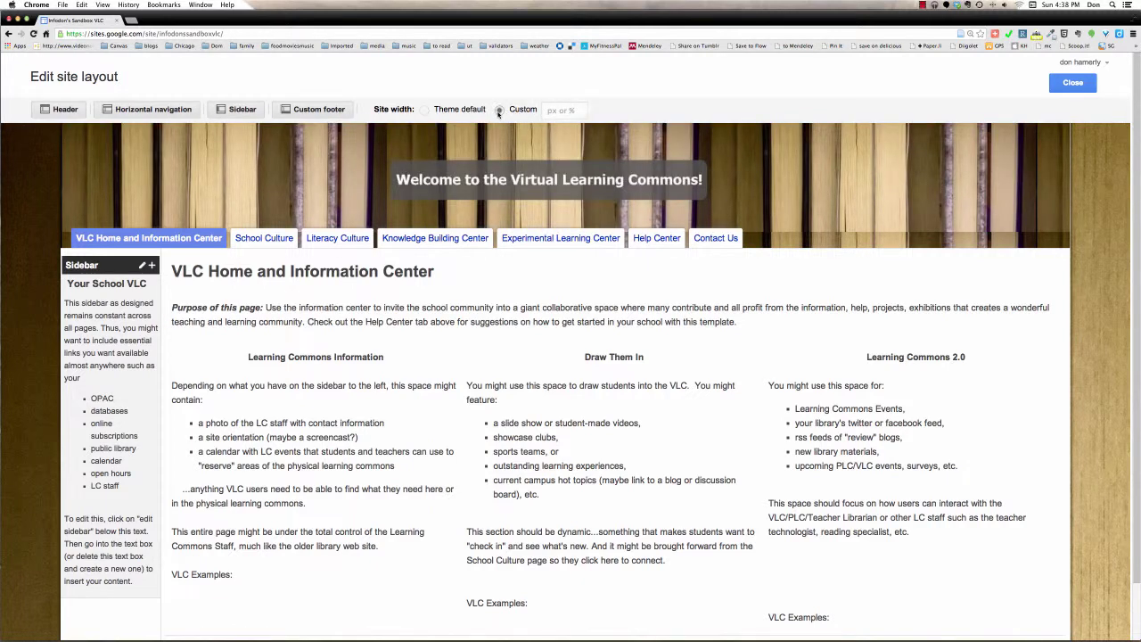
left_click(560, 111)
type("80%")
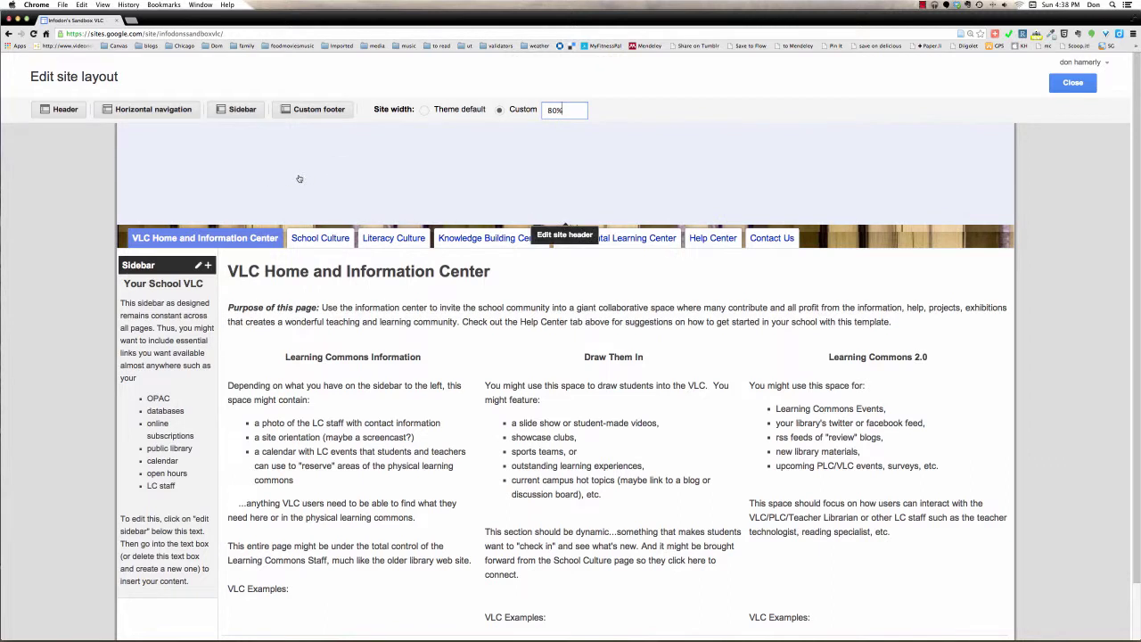
left_click(564, 110)
key("BackSpace")
key("BackSpace")
key("BackSpace")
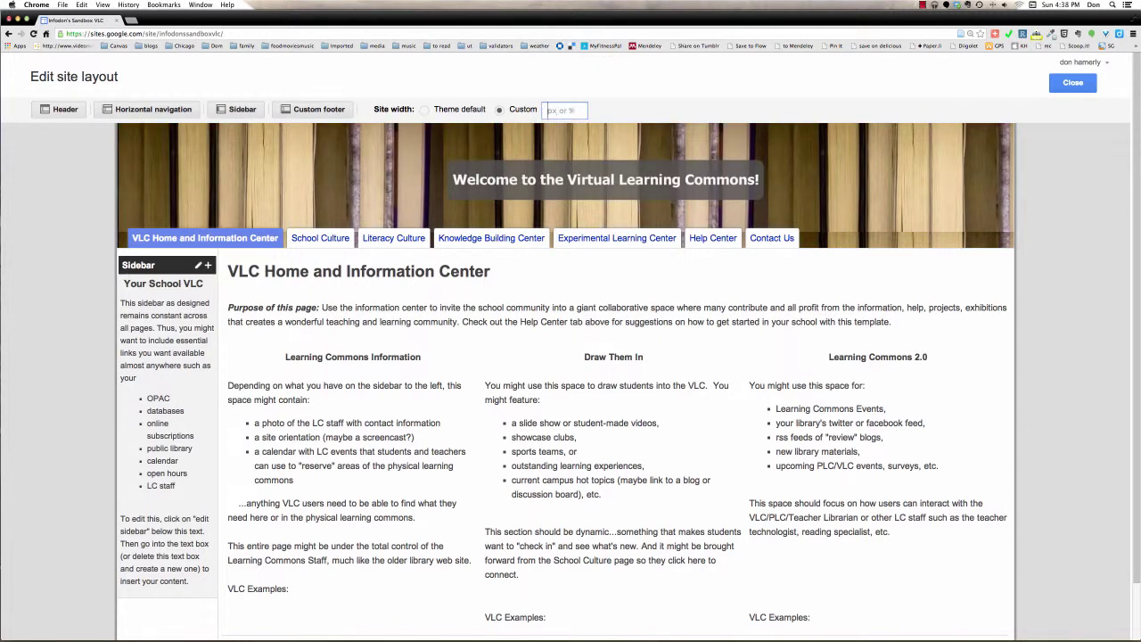
type("100%")
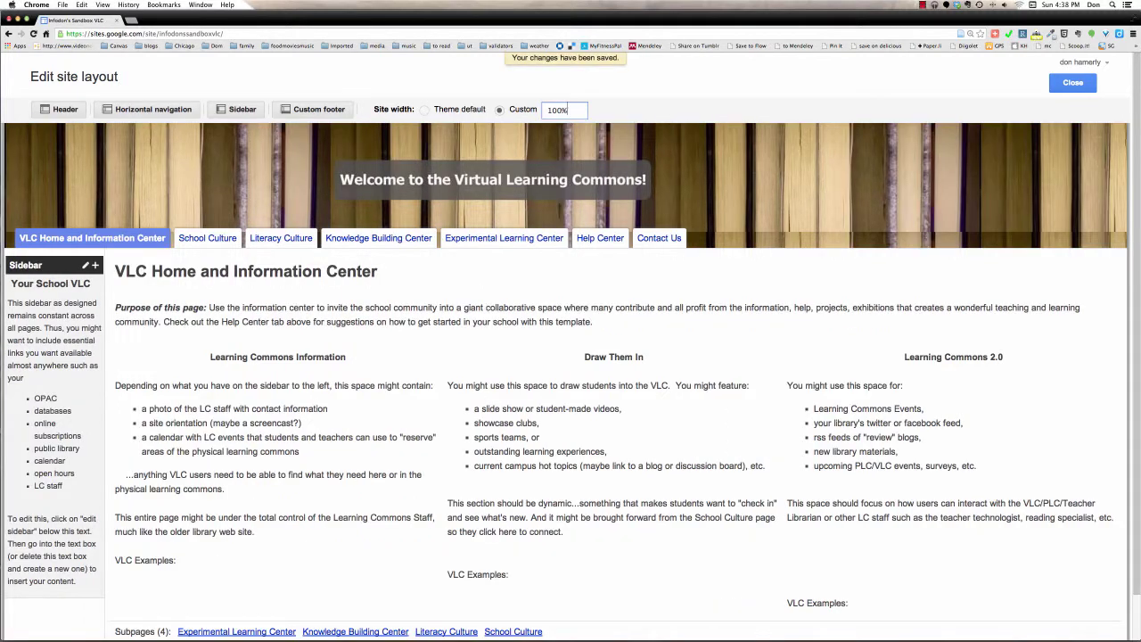
key("BackSpace")
key("BackSpace")
key("BackSpace")
key("BackSpace")
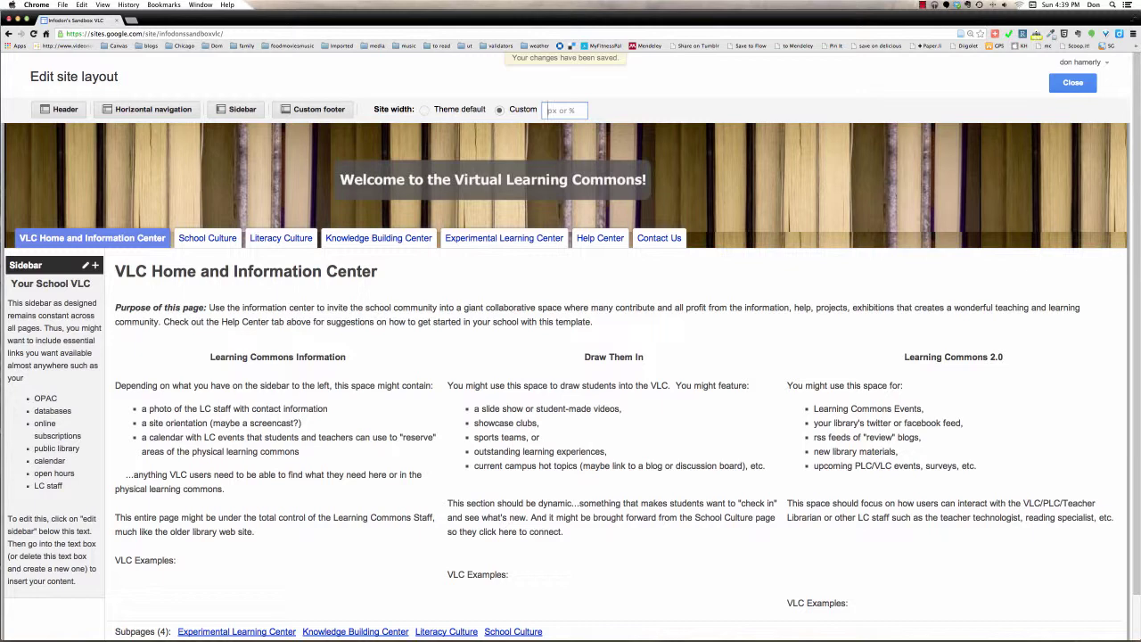
type("1200px")
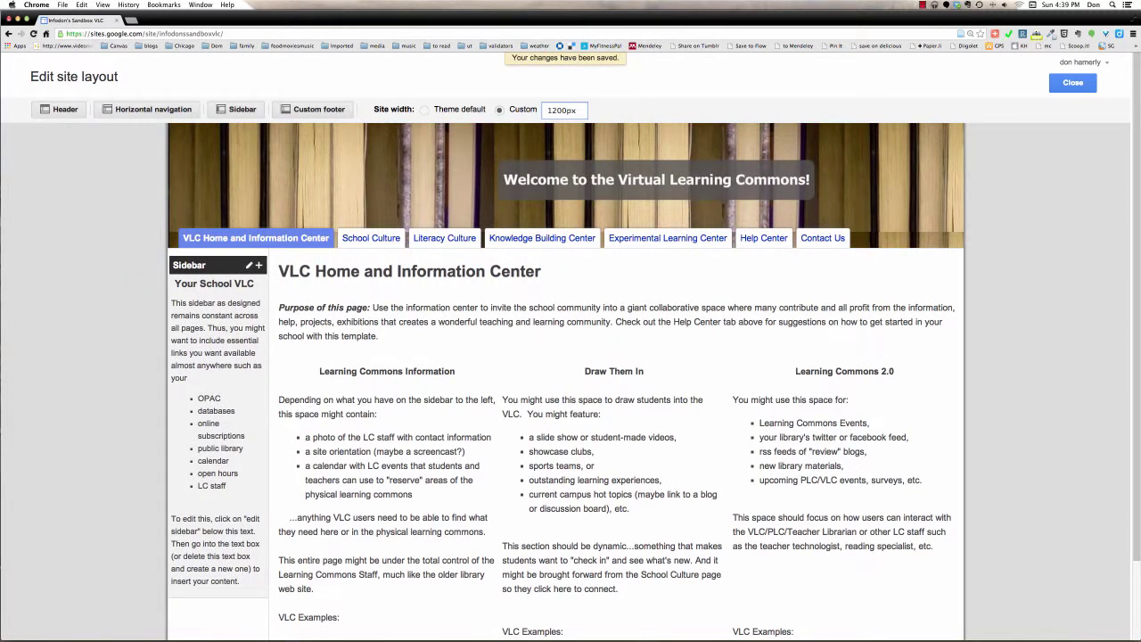
key("BackSpace")
key("BackSpace")
key("BackSpace")
key("BackSpace")
key("BackSpace")
key("BackSpace")
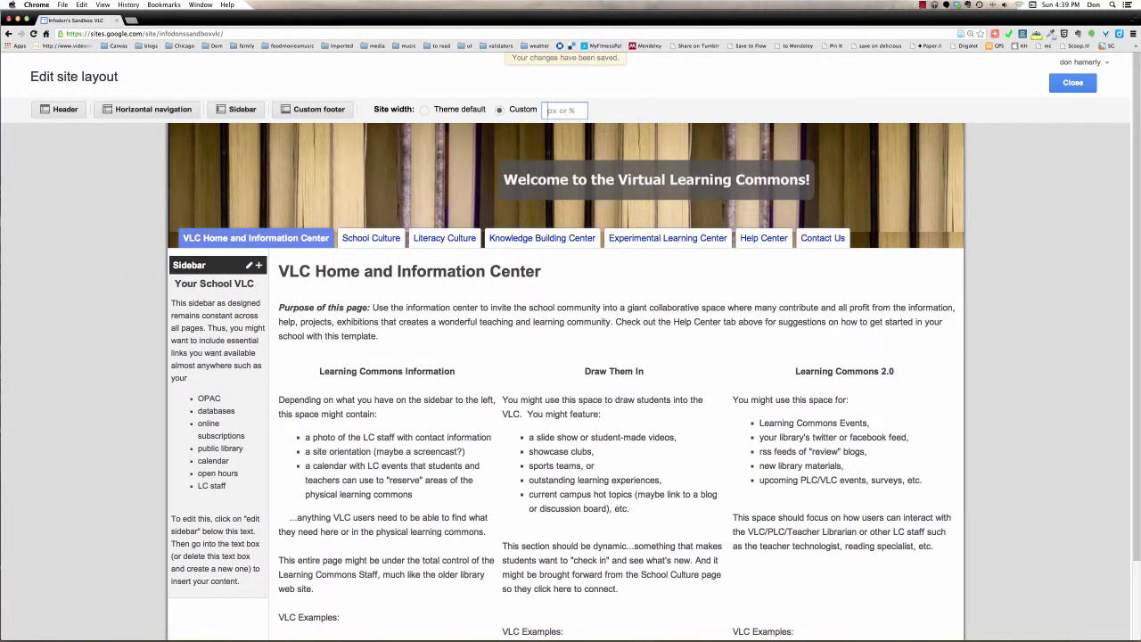
type("90%")
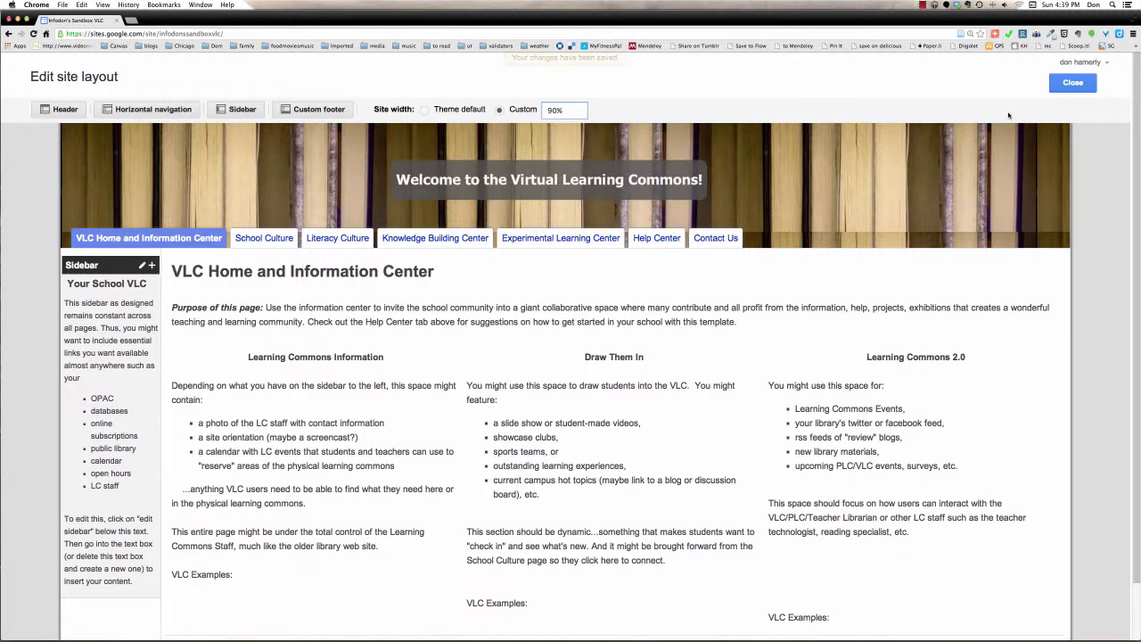
Close the layout editor and go to Manage site > Themes, Colors, and Fonts.
left_click(1072, 83)
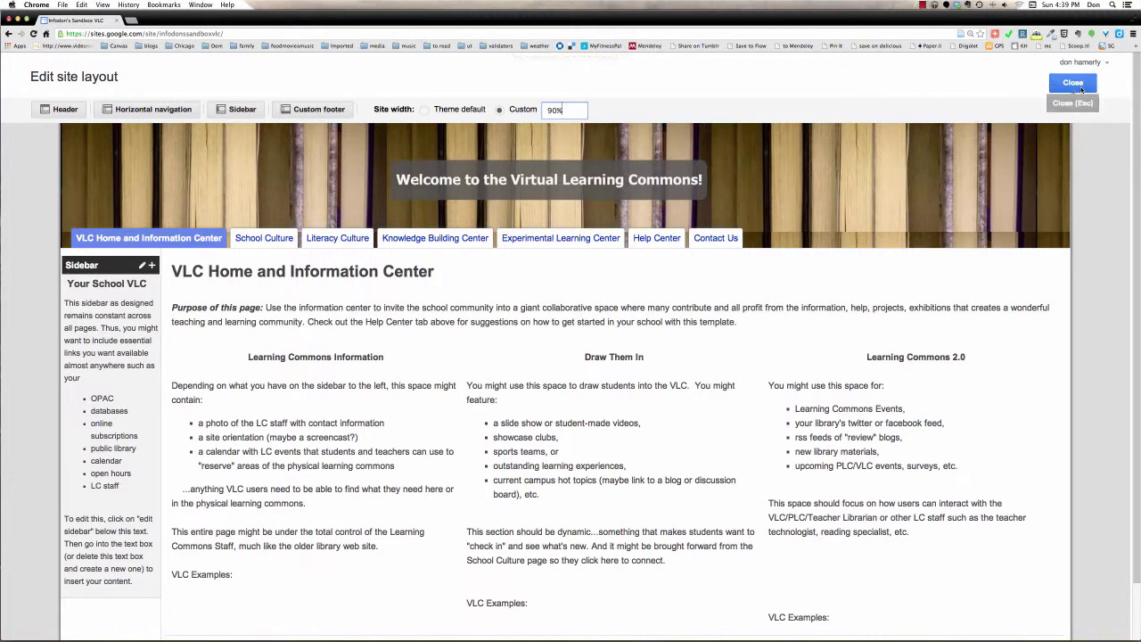
left_click(1009, 83)
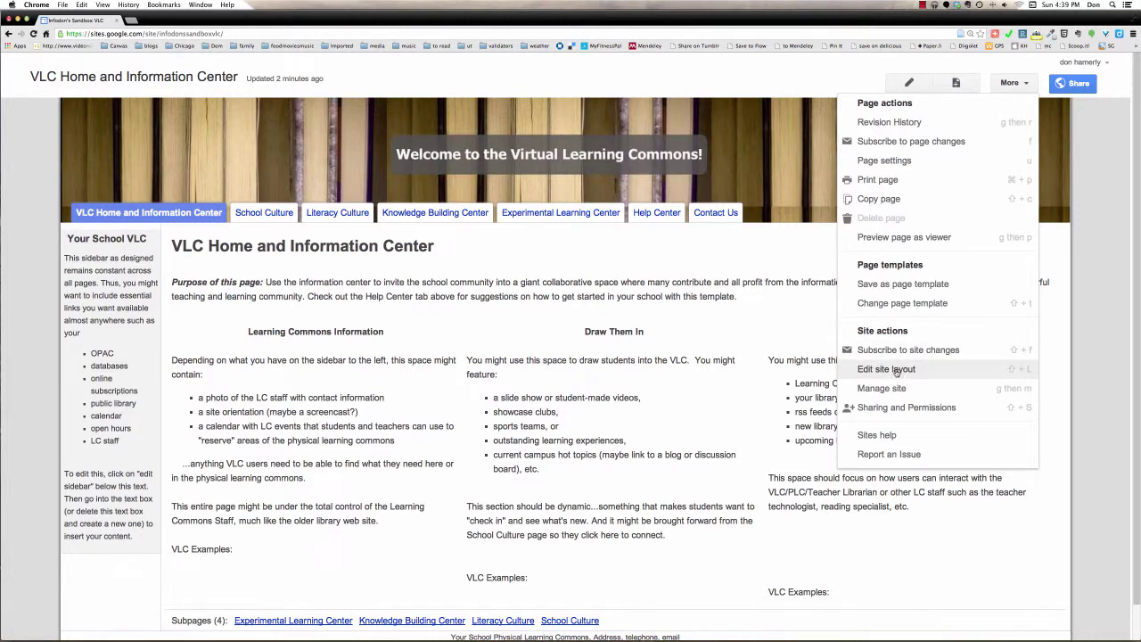
left_click(894, 389)
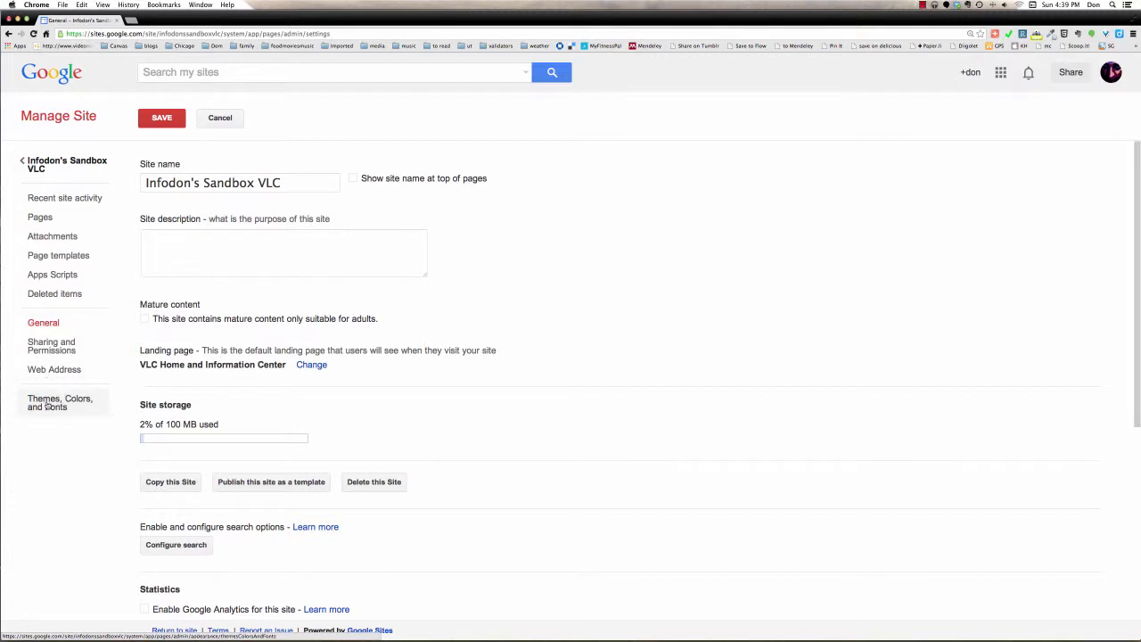
left_click(47, 405)
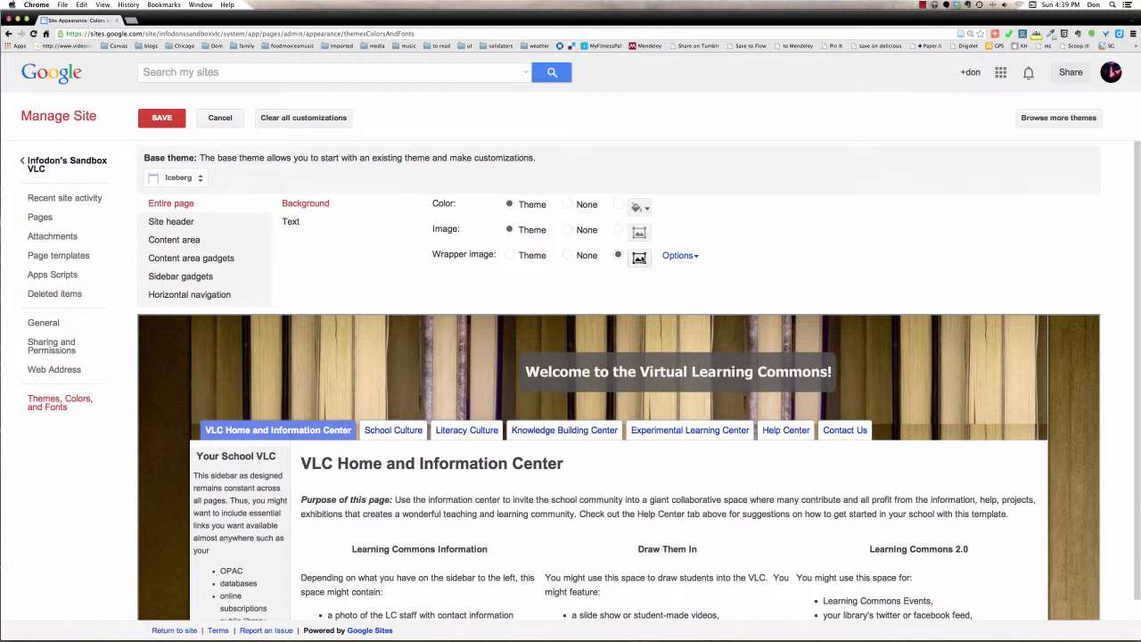
Upload IMG_1832.jpg as the entire page's wrapper background image.
left_click(640, 258)
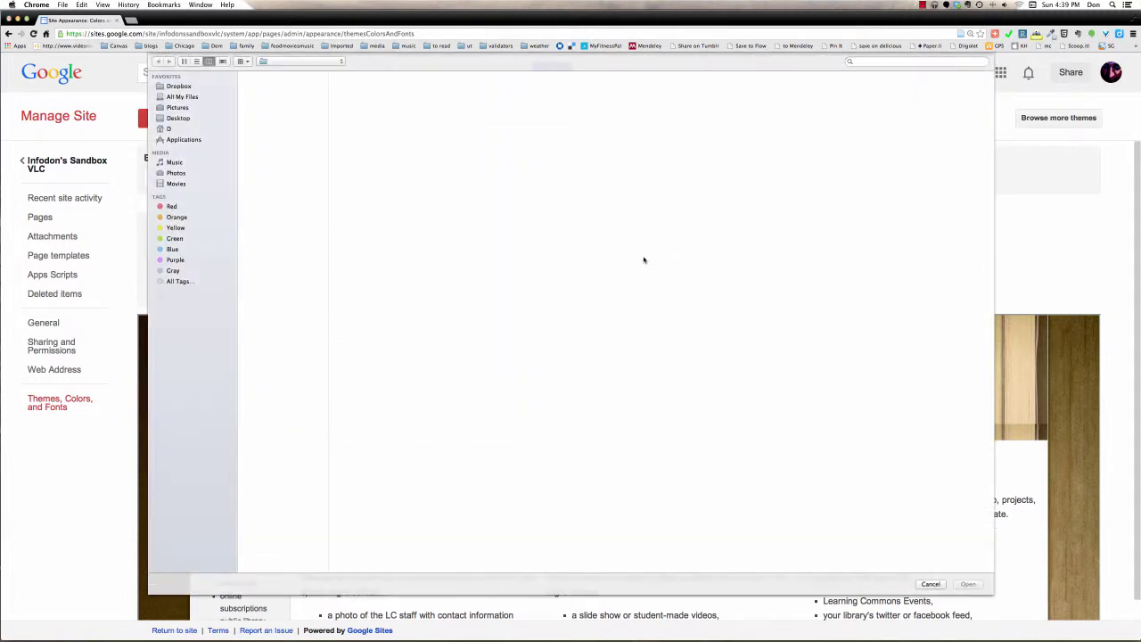
left_click(270, 107)
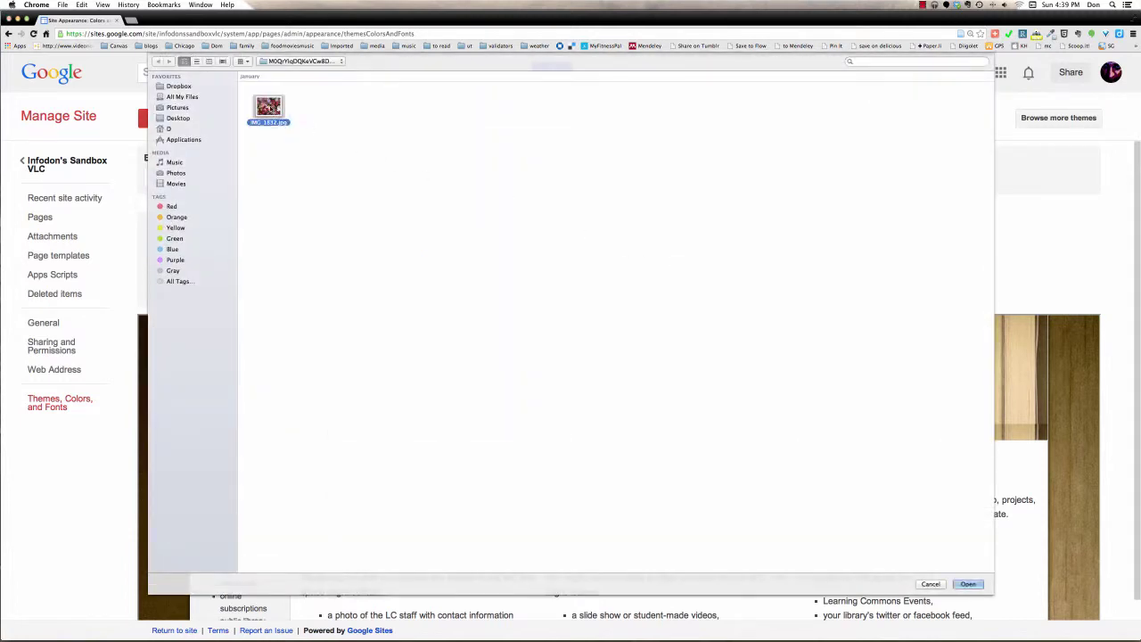
left_click(969, 583)
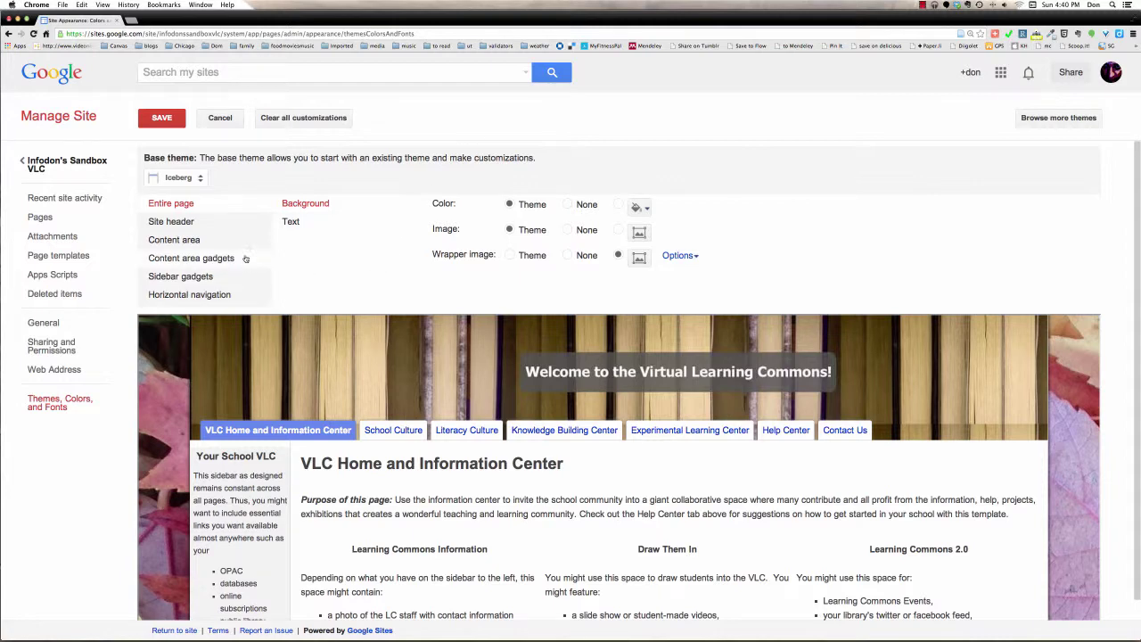
Use IMG_1832.jpg as the site header background image and save the theme changes.
left_click(166, 223)
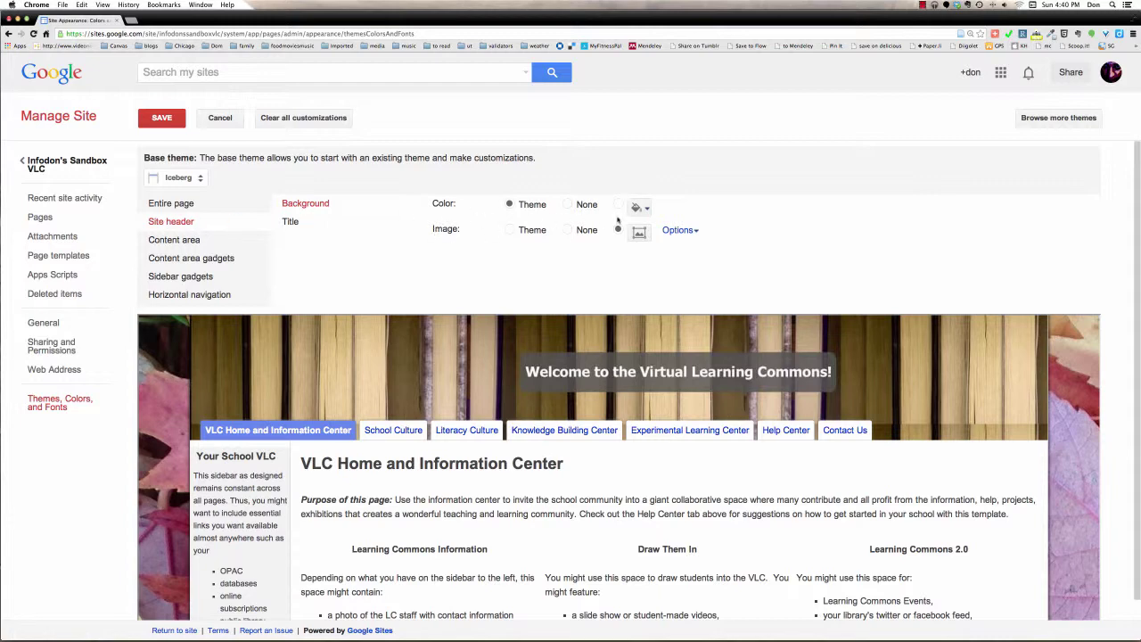
left_click(639, 233)
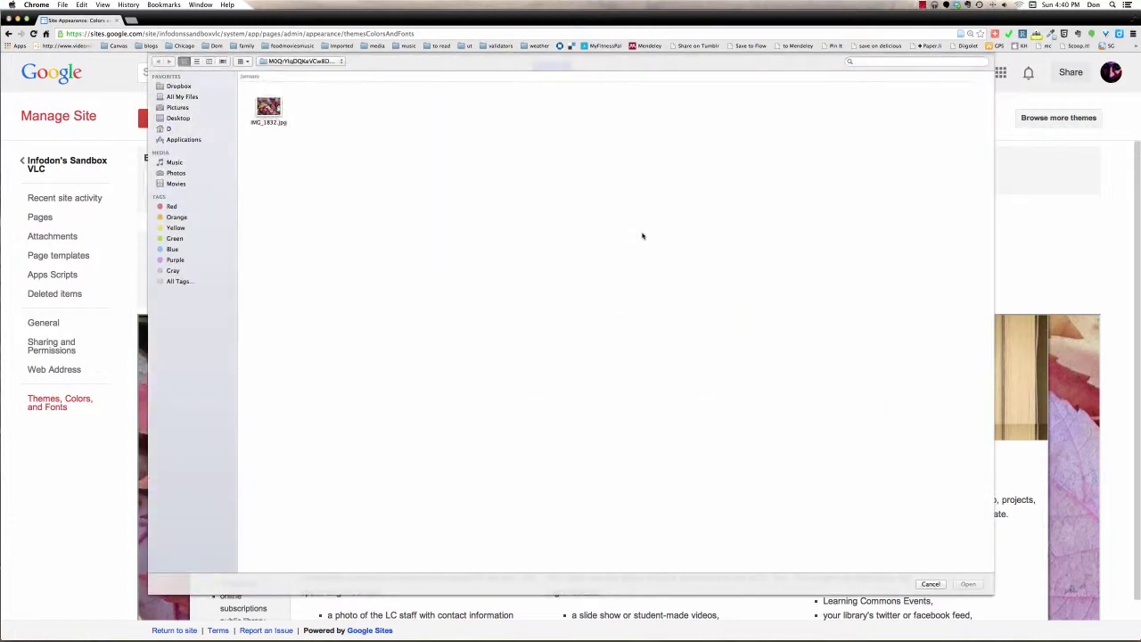
double_click(268, 109)
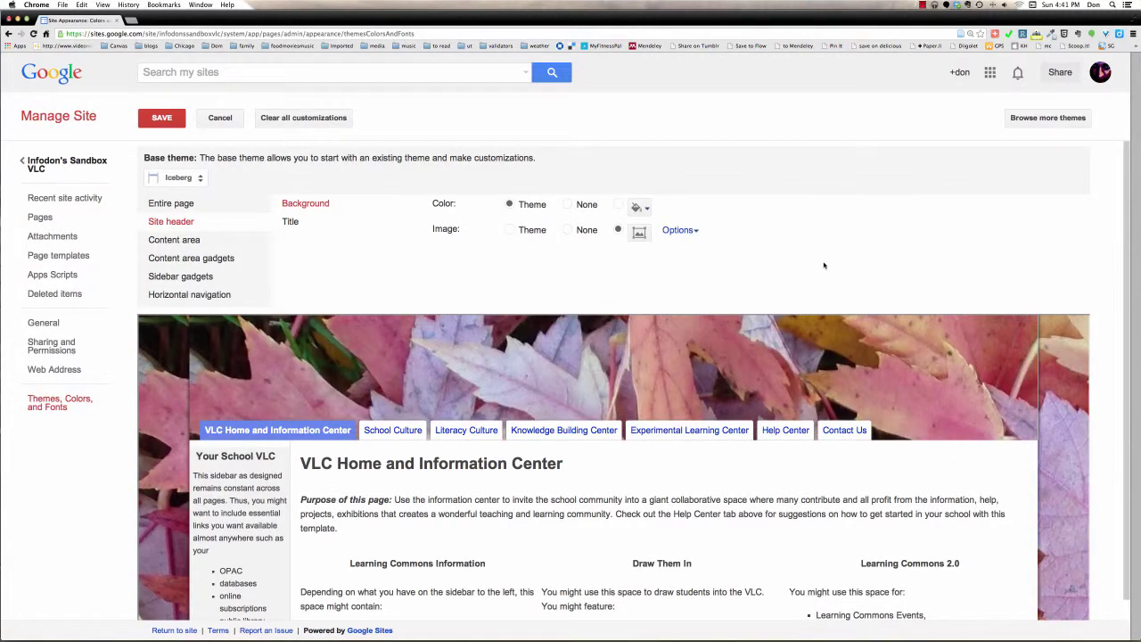
scroll(824, 265, "down", 1)
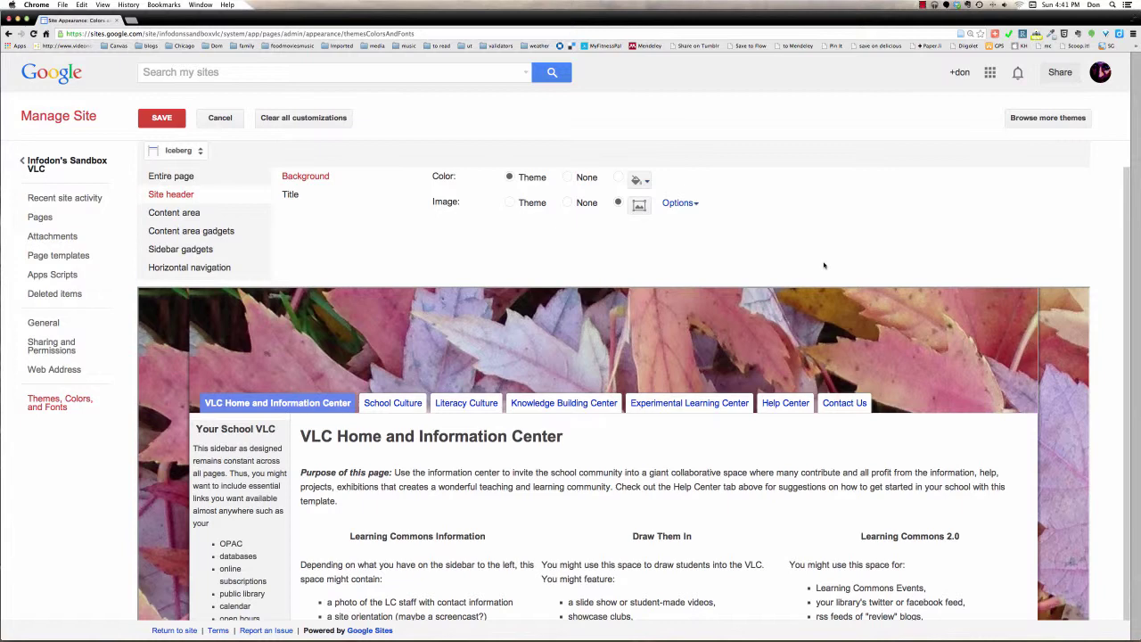
left_click(164, 119)
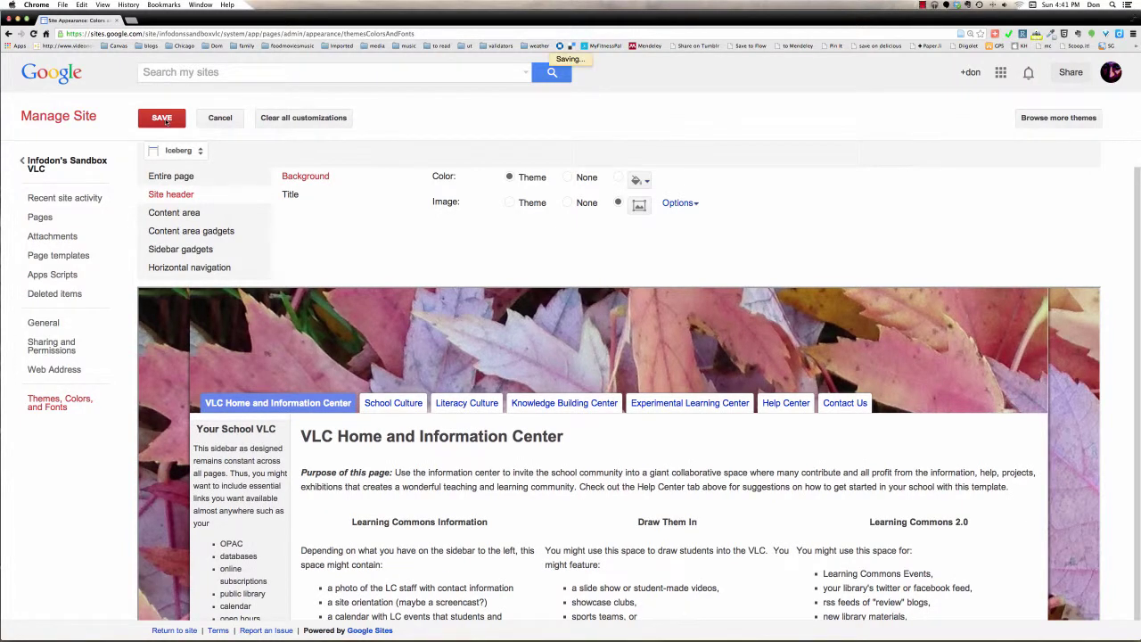